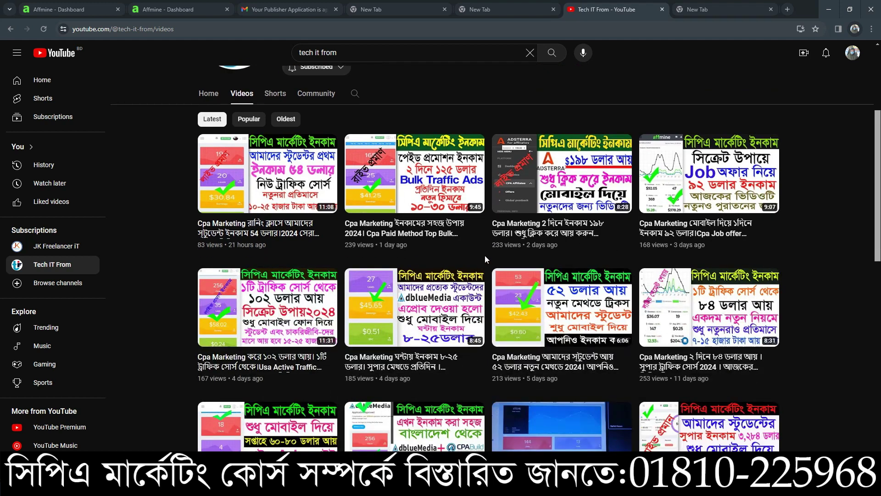
Step: Scroll through the Tech IT From Videos grid, then switch to the Affmine campaign #18605 tab
mouse_move(503, 307)
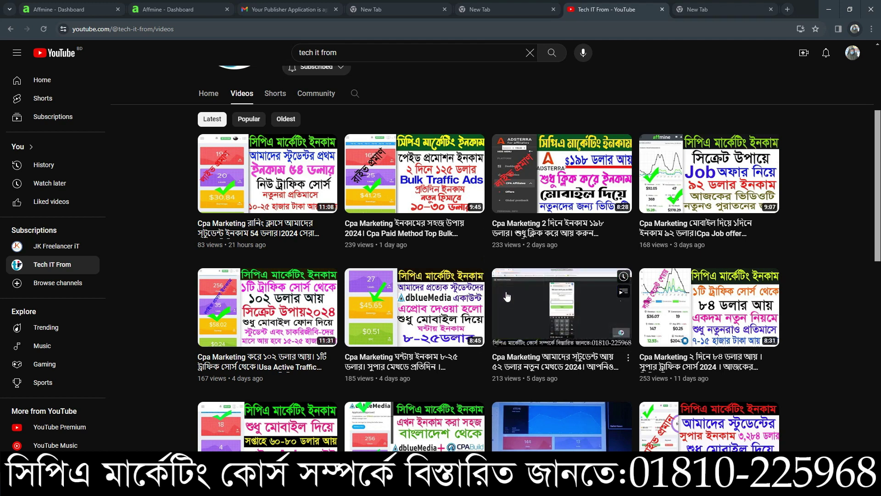
scroll(583, 300, down, 3)
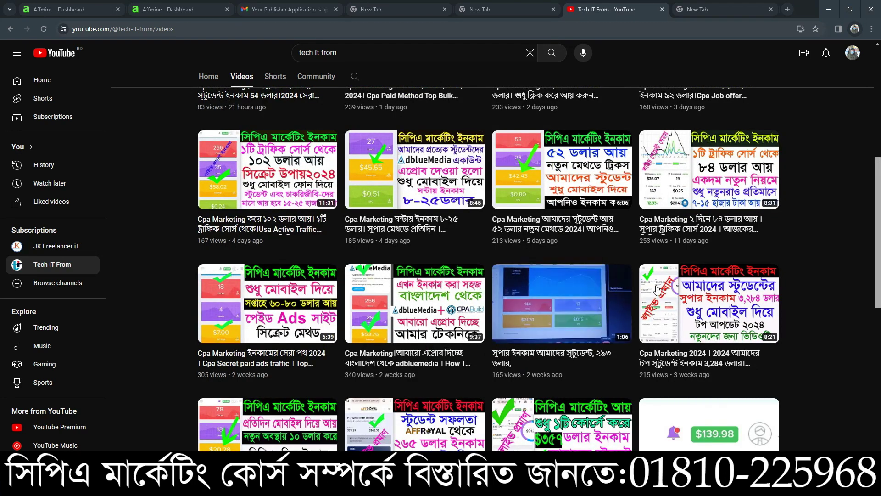
scroll(681, 282, down, 4)
scroll(680, 282, down, 6)
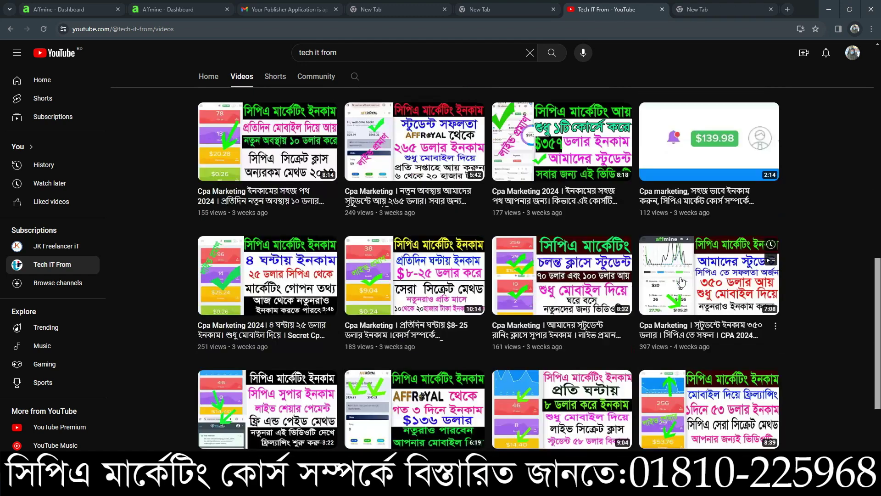
mouse_move(615, 277)
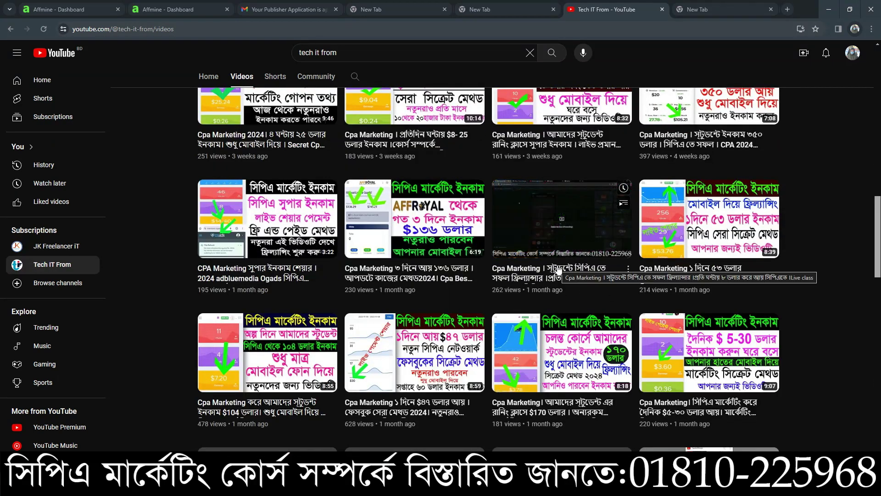
scroll(687, 311, down, 3)
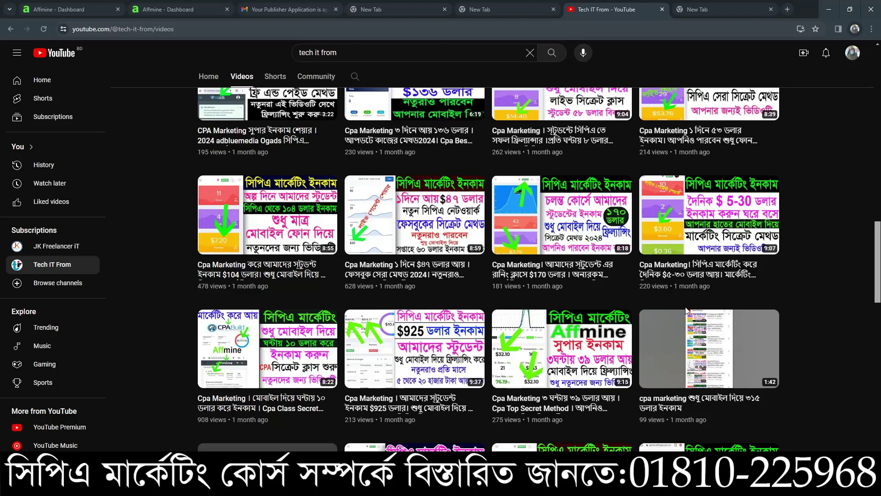
mouse_move(571, 227)
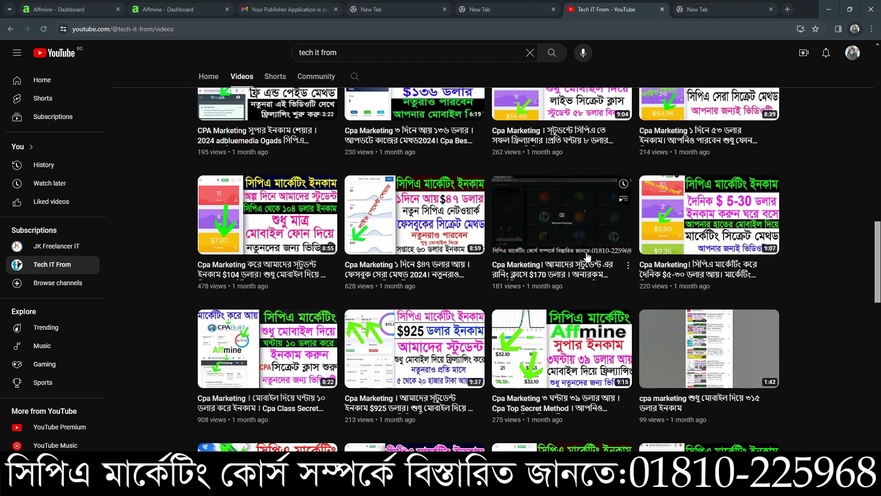
scroll(605, 257, down, 8)
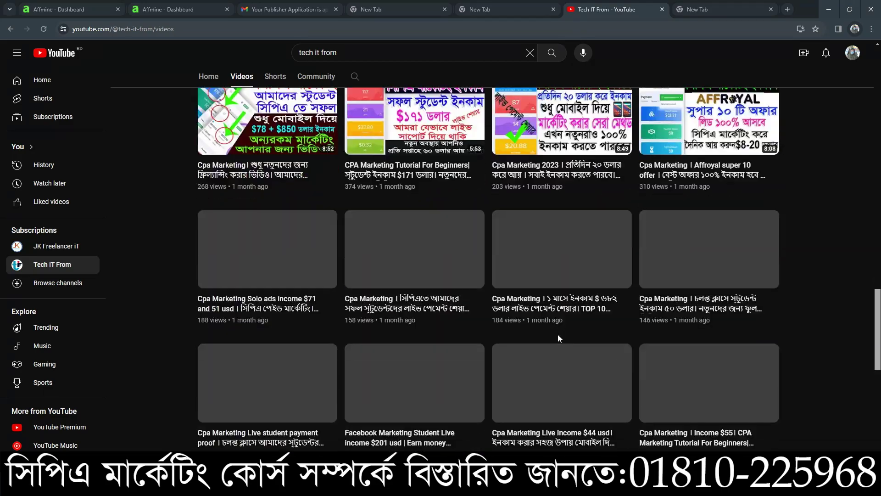
scroll(565, 334, down, 3)
scroll(588, 346, up, 12)
scroll(588, 346, up, 10)
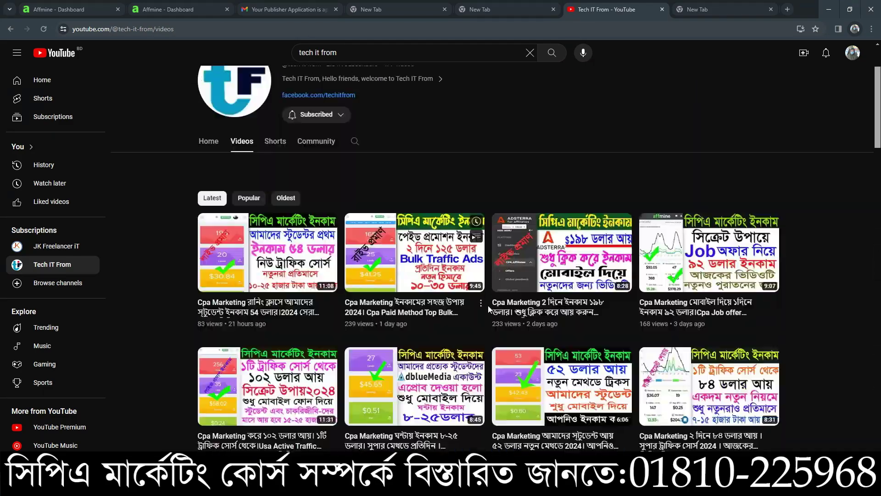
scroll(531, 320, down, 2)
click(179, 9)
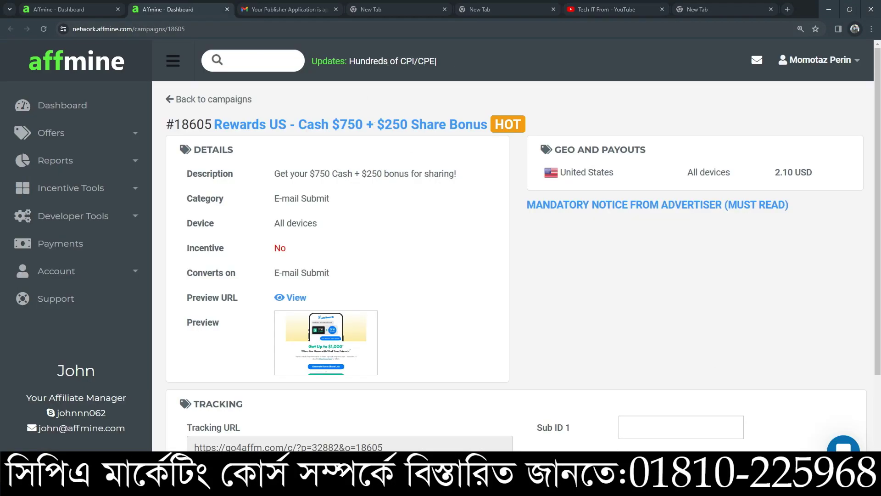
Step: Switch to the other Chrome window showing the Affmine Payments page ($17,482.28 total paid)
mouse_move(644, 485)
click(644, 434)
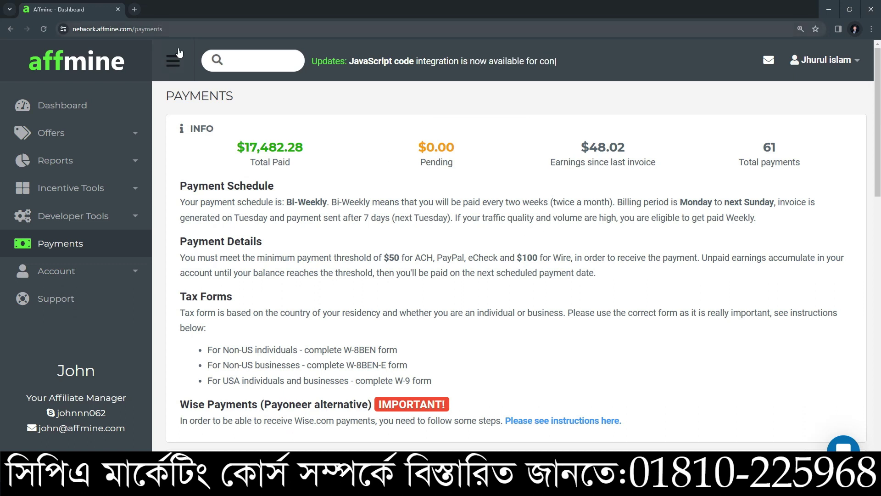
Step: Open a blank new tab in Chrome
click(134, 9)
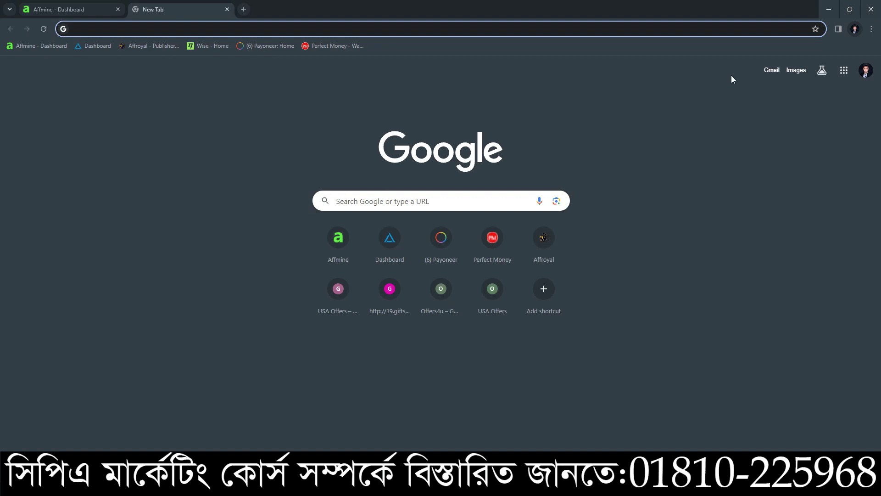
key(alt+Tab)
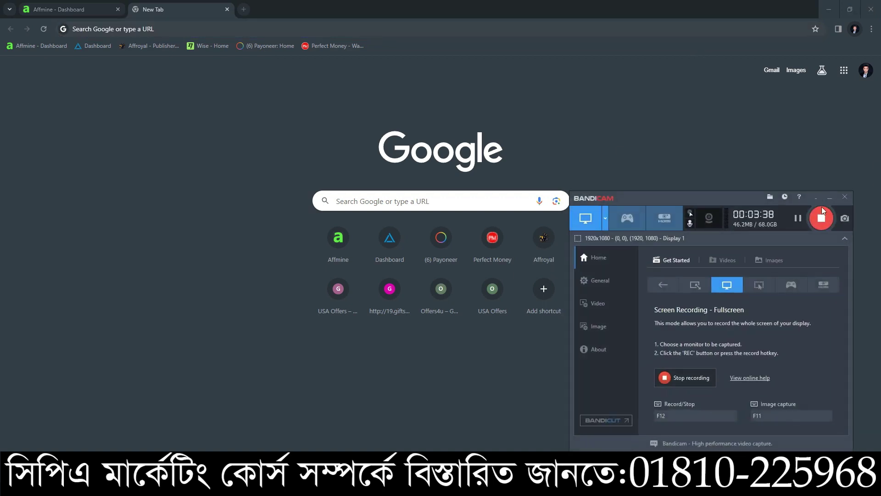
click(829, 198)
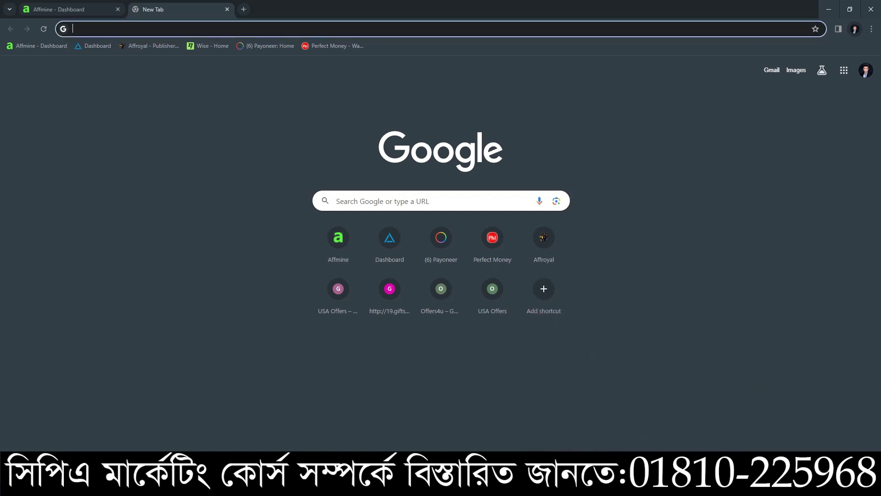
Step: Return to the campaign #18605 window and bring up the Gmail approval email tab
mouse_move(627, 487)
click(627, 436)
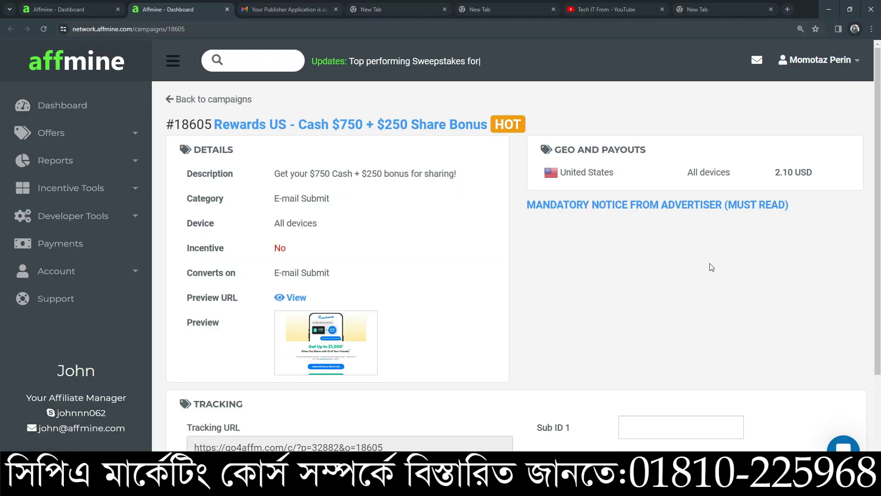
click(285, 9)
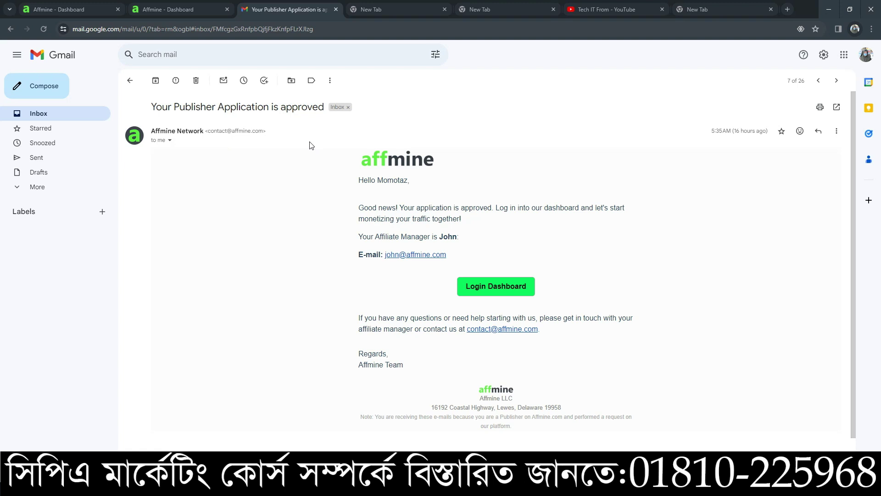
Step: Expand the approval email's sender details to show its Feb 23, 2024 sent date
click(170, 140)
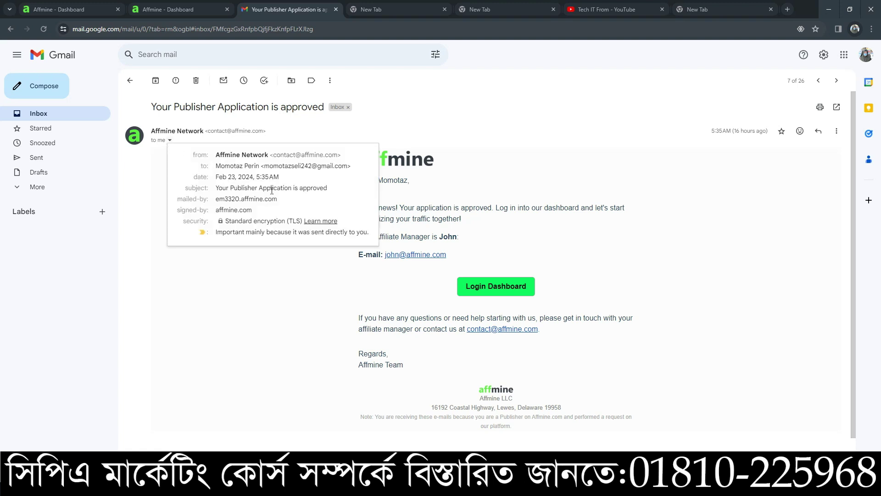
Step: Select the approval email's sent date line, then close the sender details popup
drag(221, 178, 243, 178)
triple_click(235, 177)
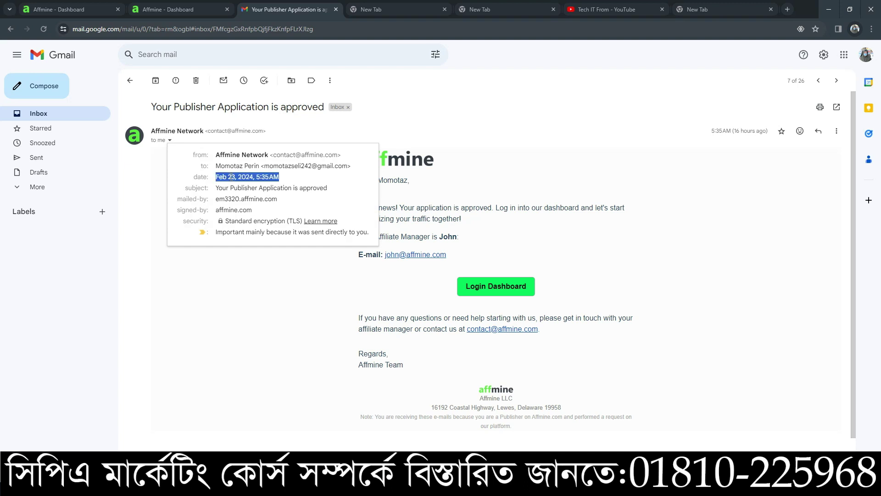
double_click(247, 177)
triple_click(247, 176)
triple_click(247, 177)
click(259, 268)
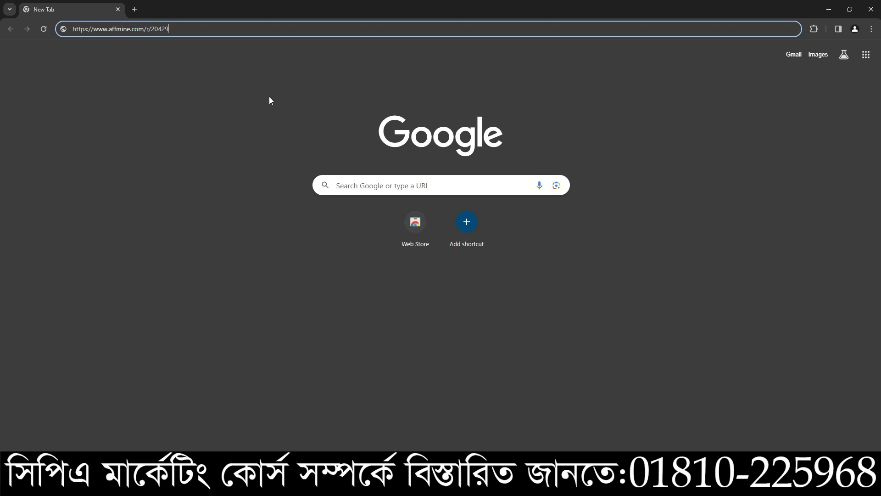
drag(189, 28, 74, 28)
click(187, 29)
triple_click(168, 29)
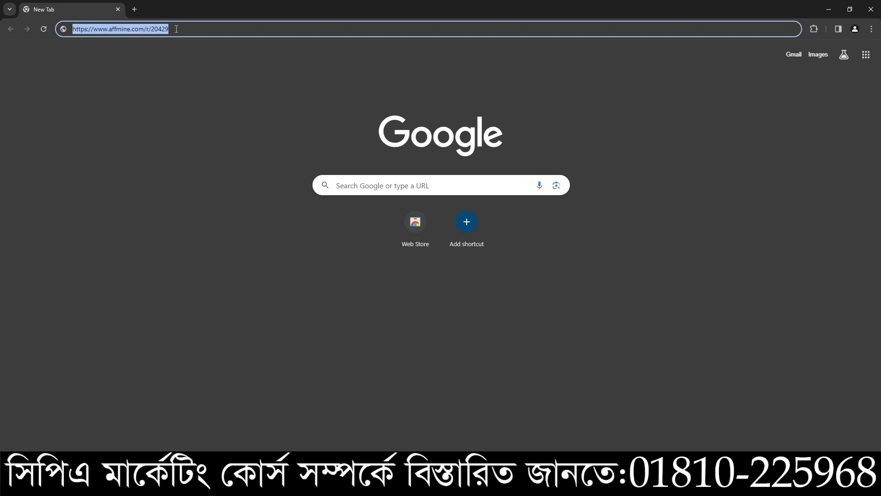
click(176, 29)
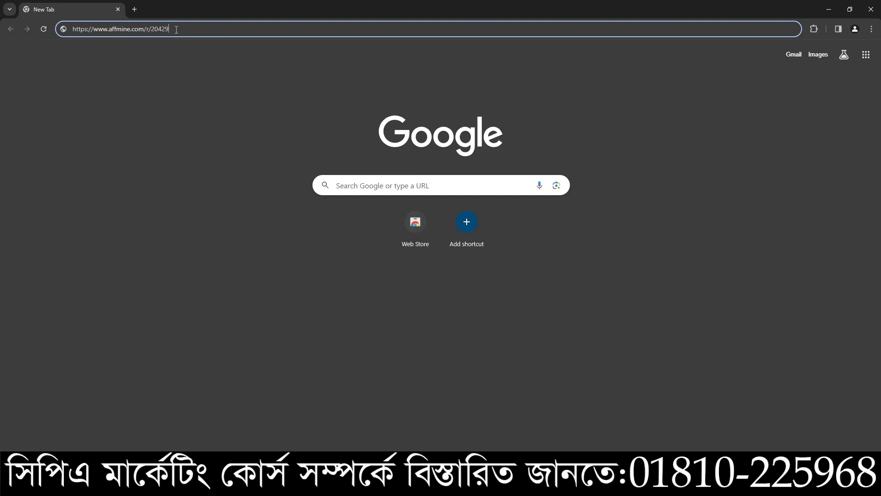
key(Return)
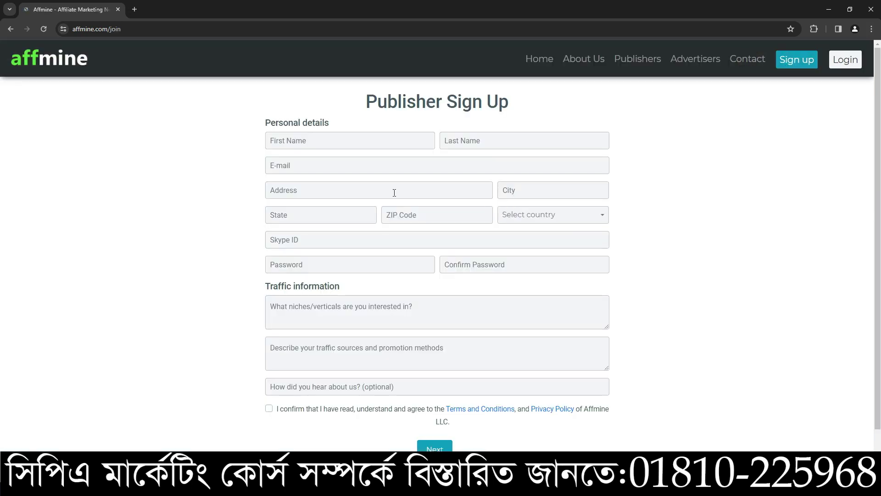
Step: Enter the applicant's first name on the sign-up form
click(309, 140)
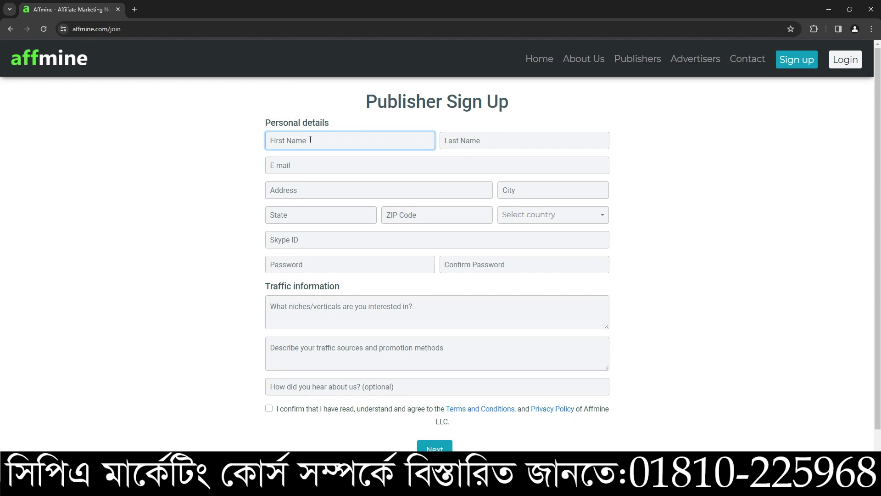
text(Robin)
click(459, 136)
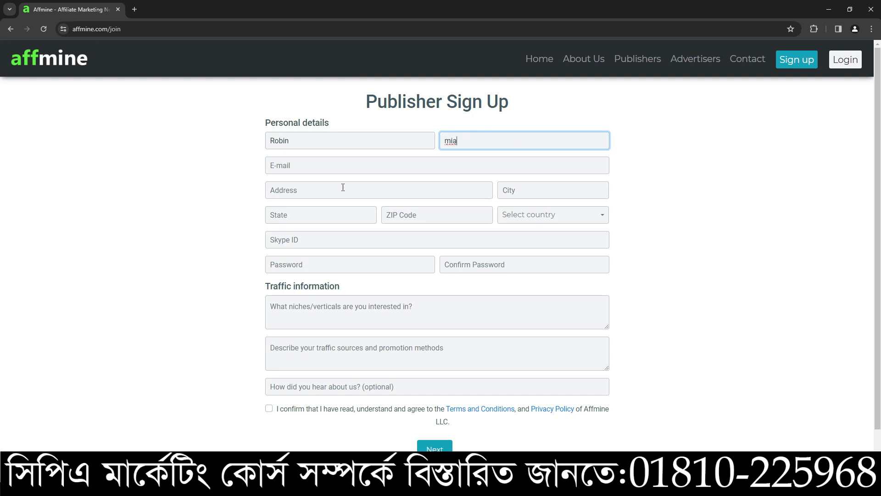
Step: Type the applicant's Gmail address into the E-mail field
click(299, 167)
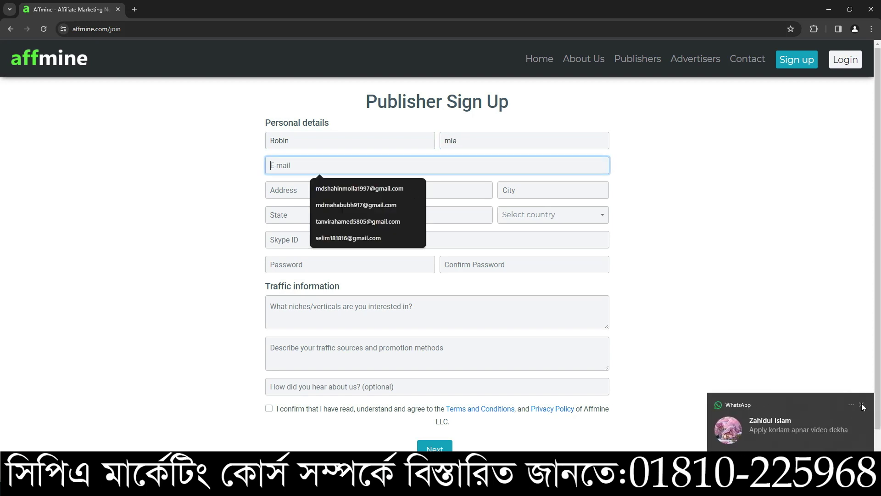
click(862, 405)
click(291, 138)
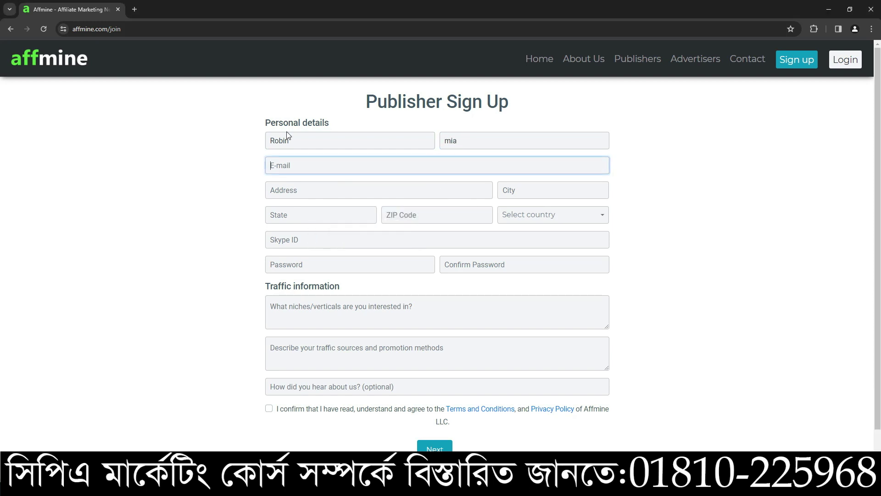
drag(315, 140, 132, 133)
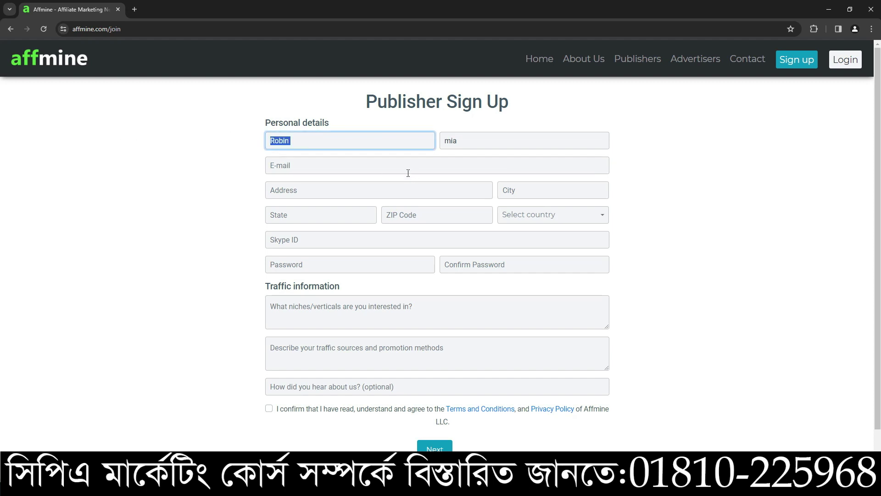
click(293, 164)
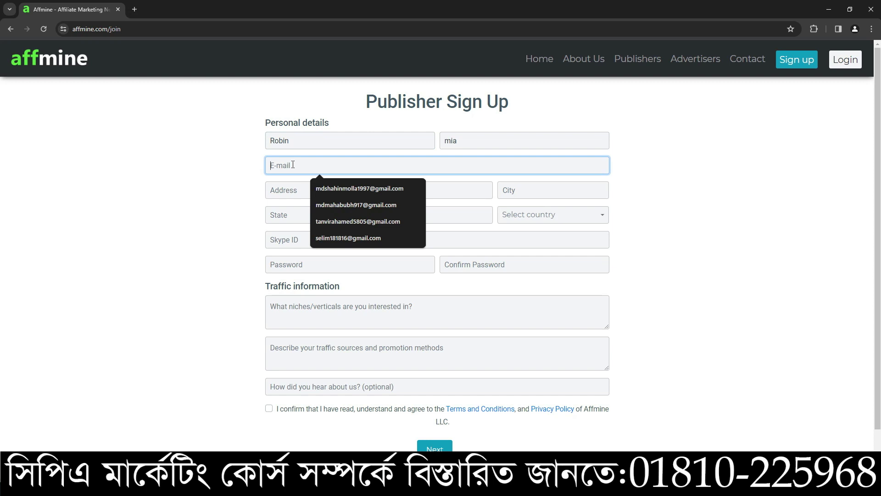
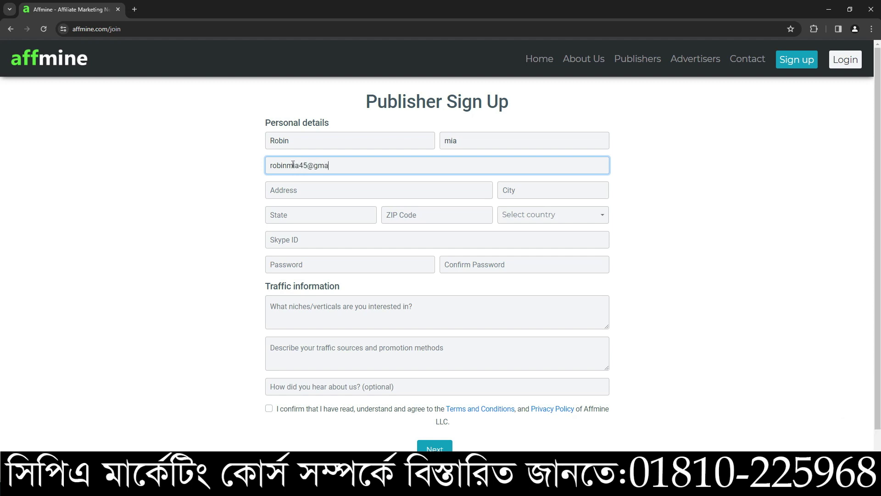
click(332, 188)
click(165, 200)
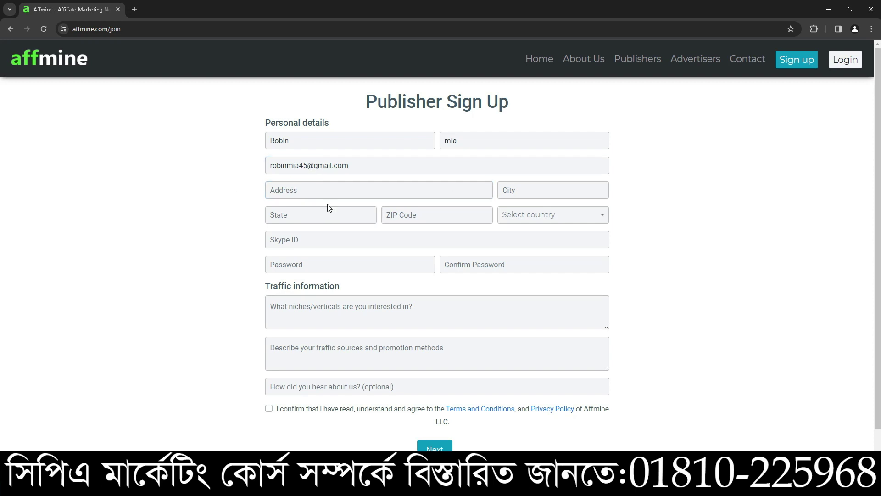
Step: Type the applicant's street address, fixing a mistyped letter
click(313, 188)
click(865, 386)
click(302, 197)
click(330, 188)
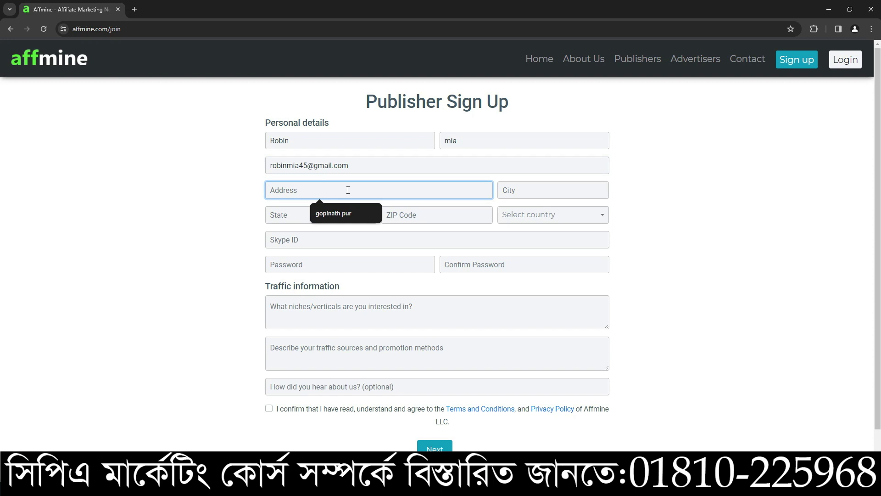
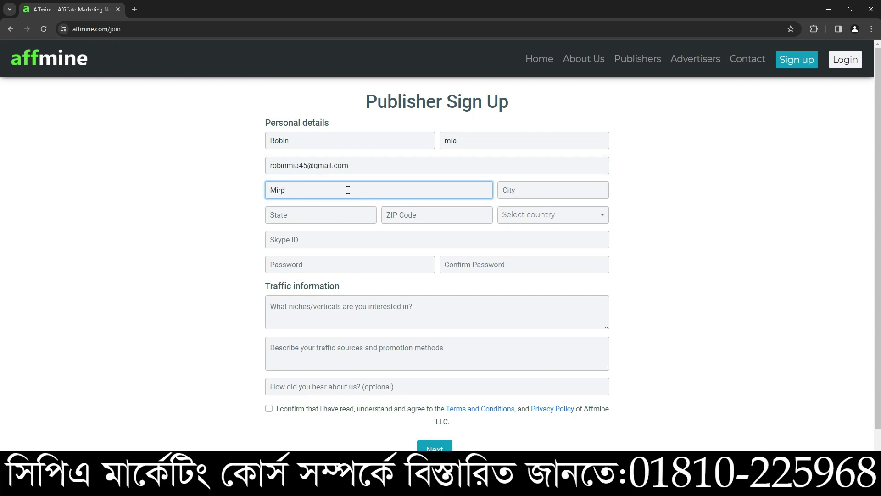
Step: Enter the city with a capitalised first letter and paste it into the State field
click(523, 188)
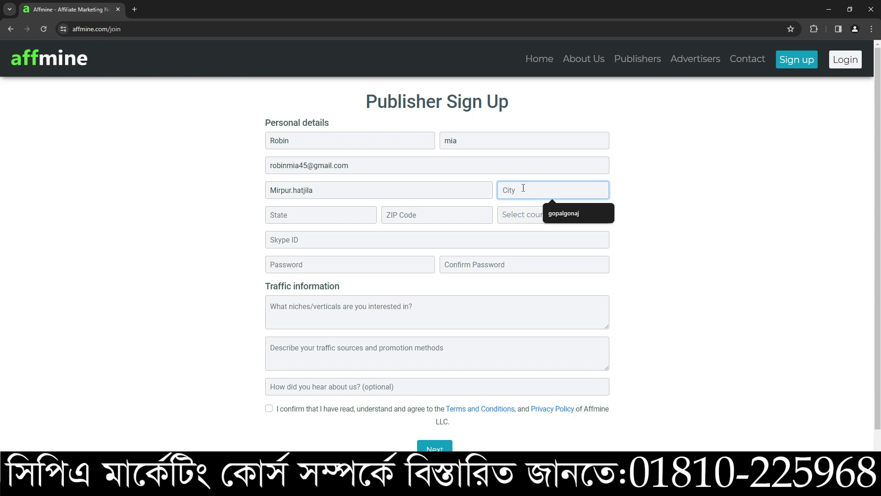
text(dhaka)
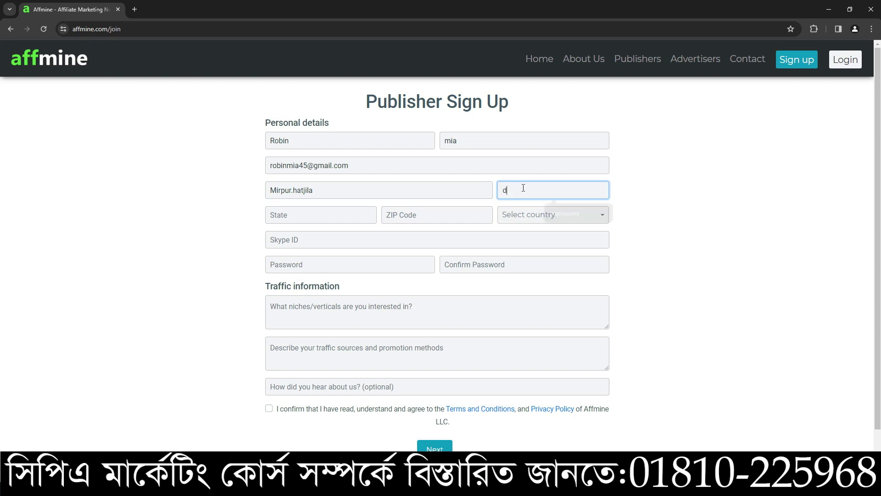
double_click(523, 188)
drag(507, 190, 448, 191)
text(Dhaka)
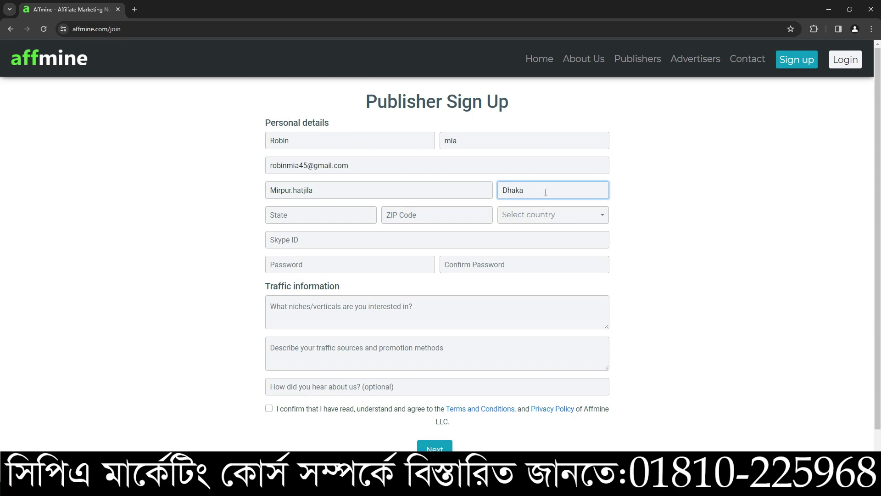
click(333, 213)
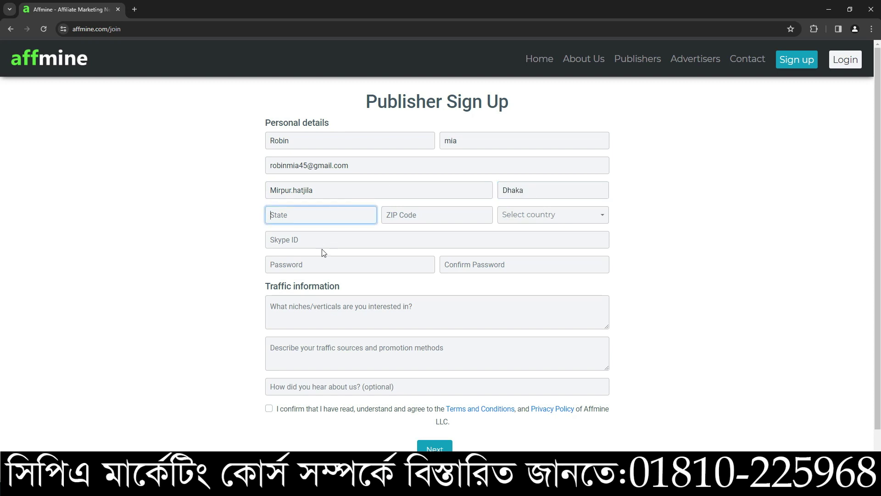
drag(527, 191, 452, 195)
key(ctrl+c)
click(330, 217)
key(ctrl+v)
Step: Enter the ZIP code and choose Bangladesh from the country list
click(444, 219)
text(111)
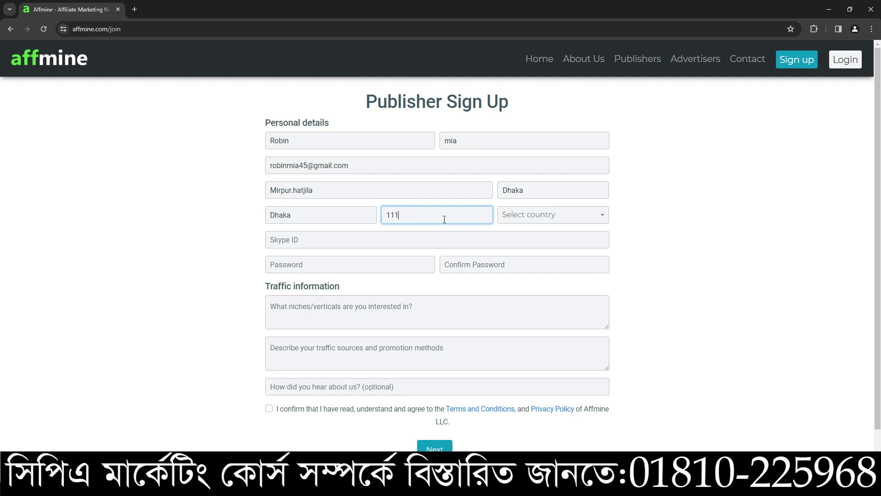
text(0)
click(536, 221)
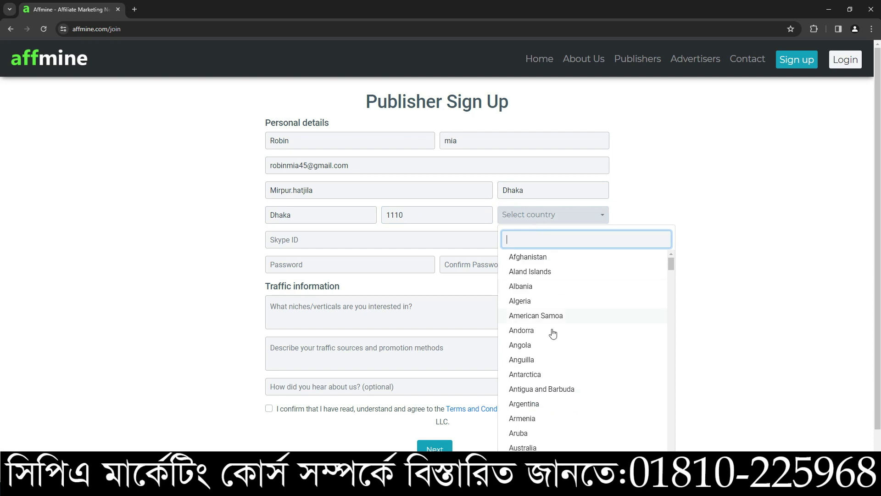
scroll(554, 395, down, 2)
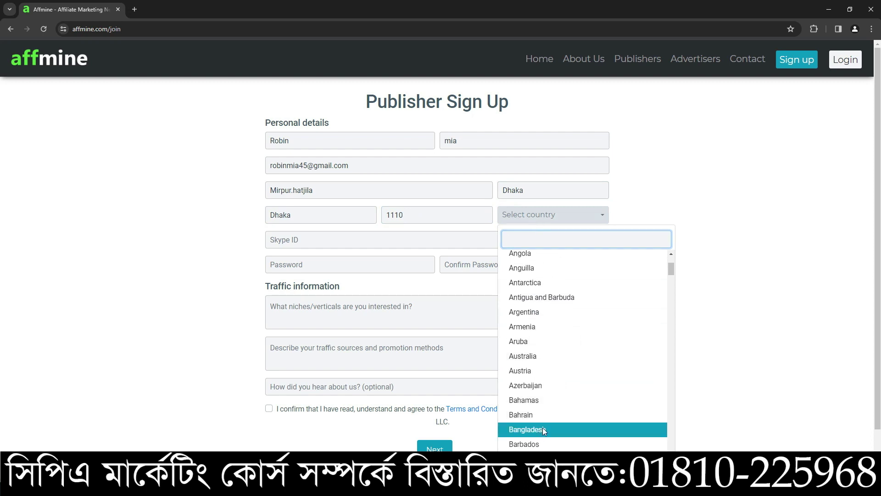
click(542, 429)
key(alt+Tab)
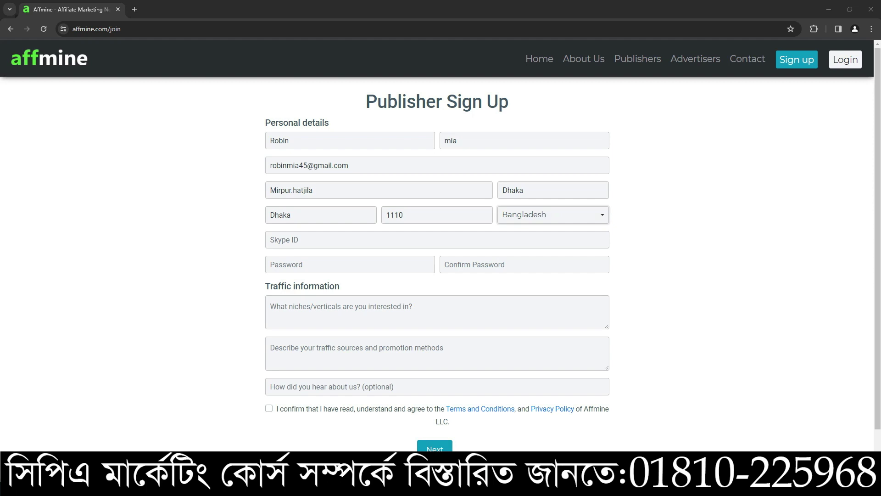
key(alt+Tab)
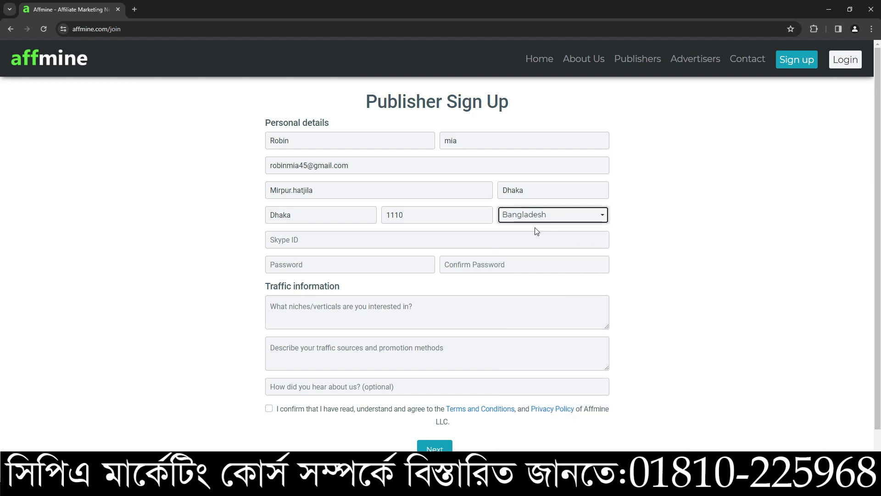
scroll(481, 280, down, 1)
scroll(423, 268, up, 1)
Step: Leave Skype ID blank and type the account password into both password fields
click(322, 243)
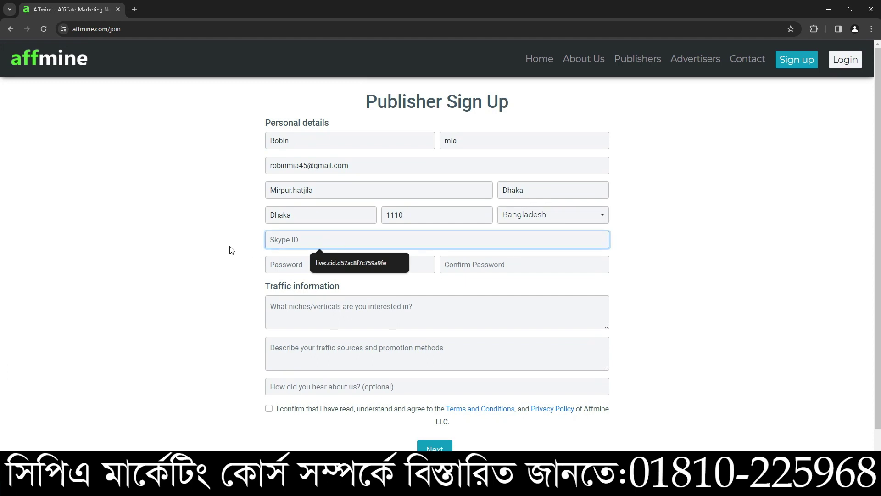
click(246, 250)
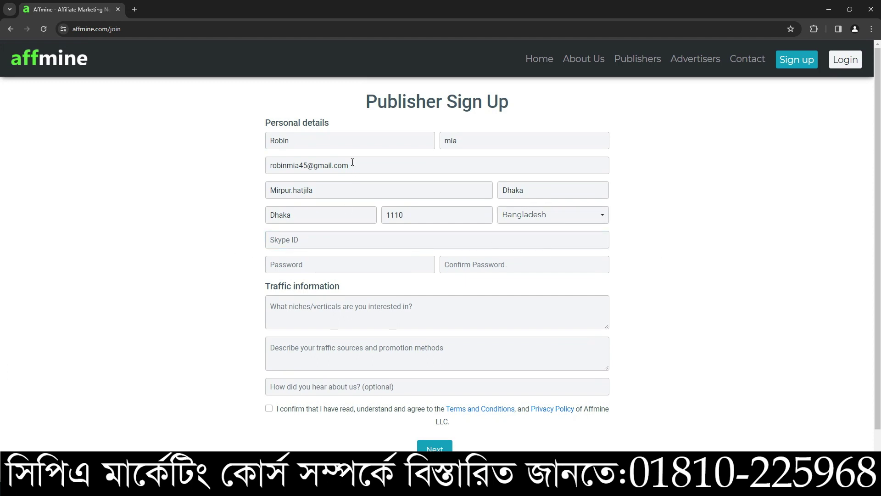
click(303, 270)
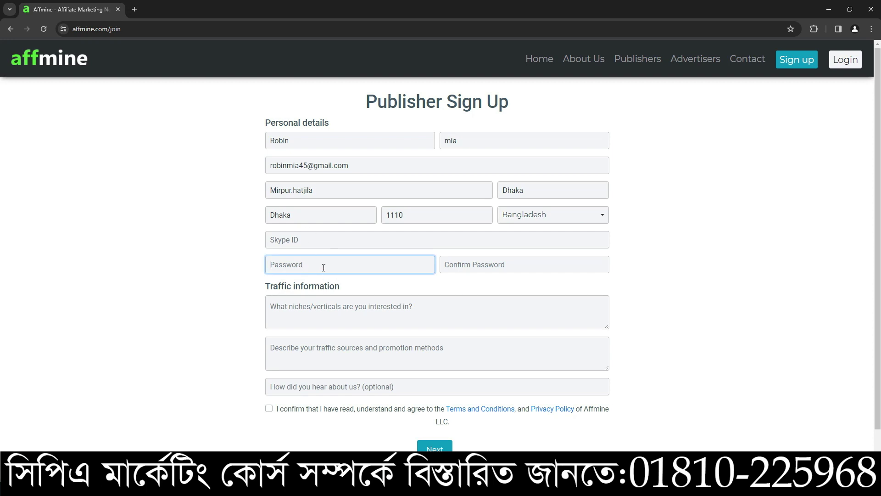
text(12345678)
click(481, 269)
text(12345678)
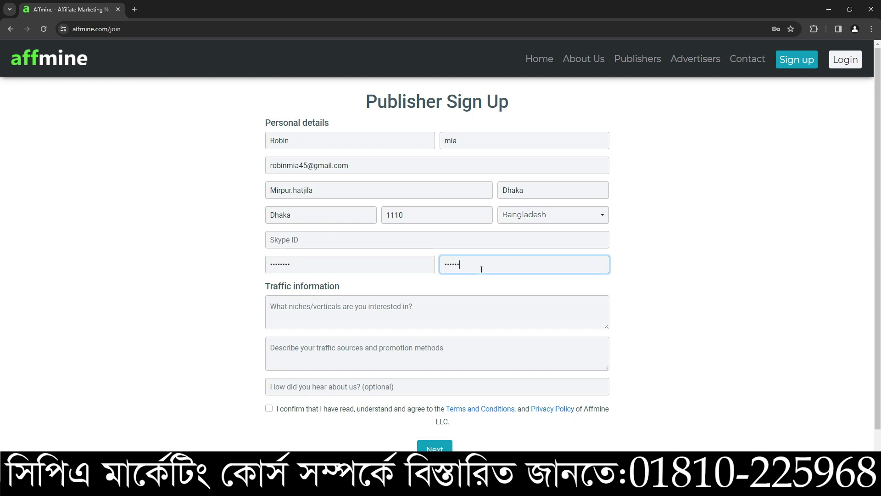
click(440, 308)
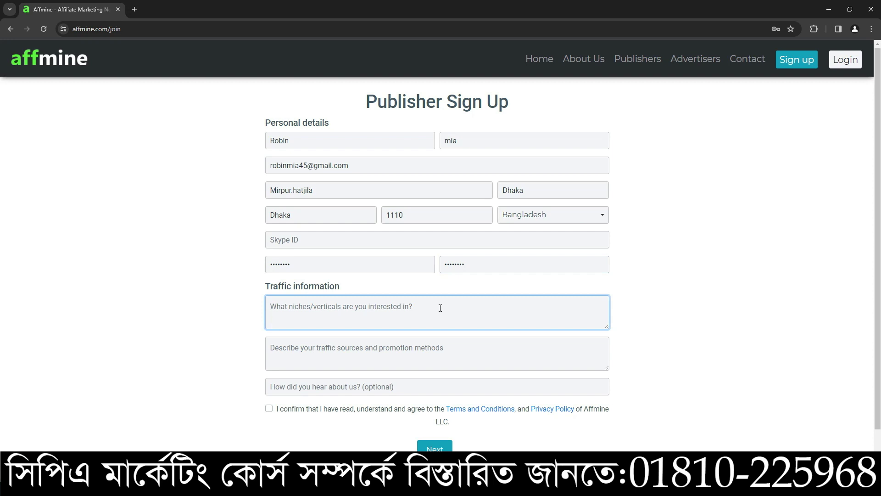
Step: Enter 'Job offer,cashapp' as the niches of interest
text(J)
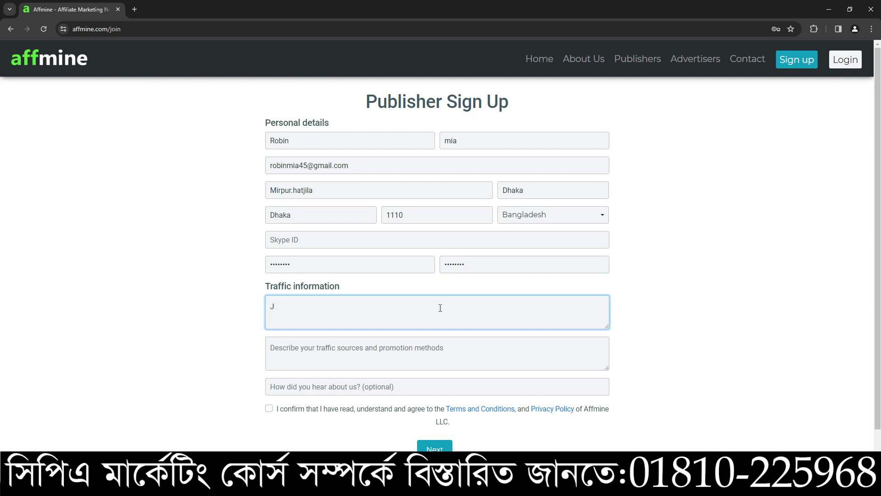
text(ob offer.)
drag(332, 311, 205, 309)
click(317, 309)
text(cashapp)
Step: Describe the traffic sources as 'Facebook, twitter etc.'
click(311, 350)
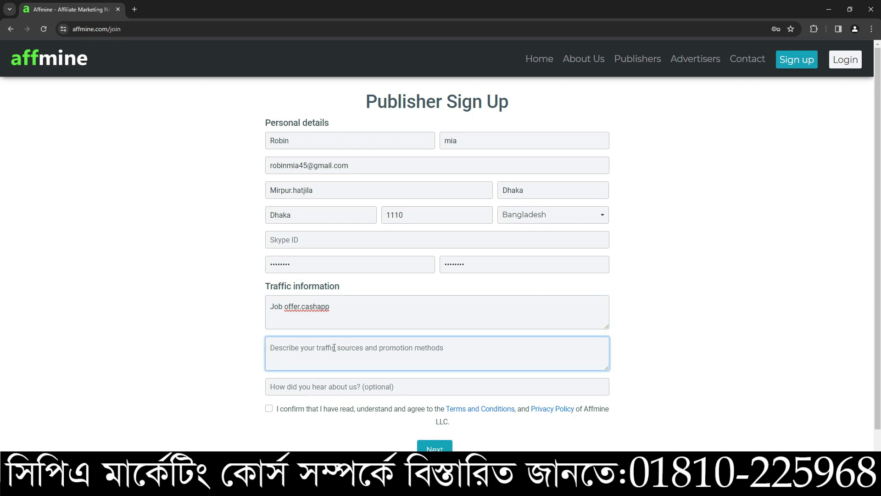
scroll(335, 349, down, 1)
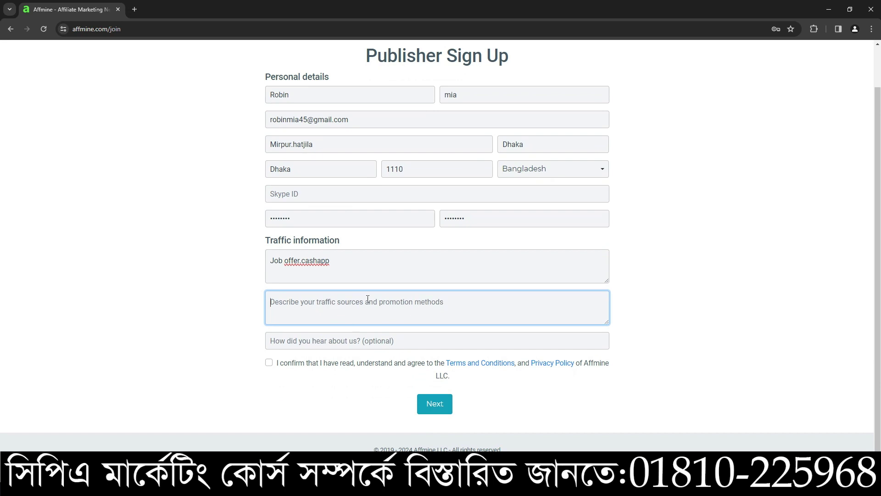
text(Fa)
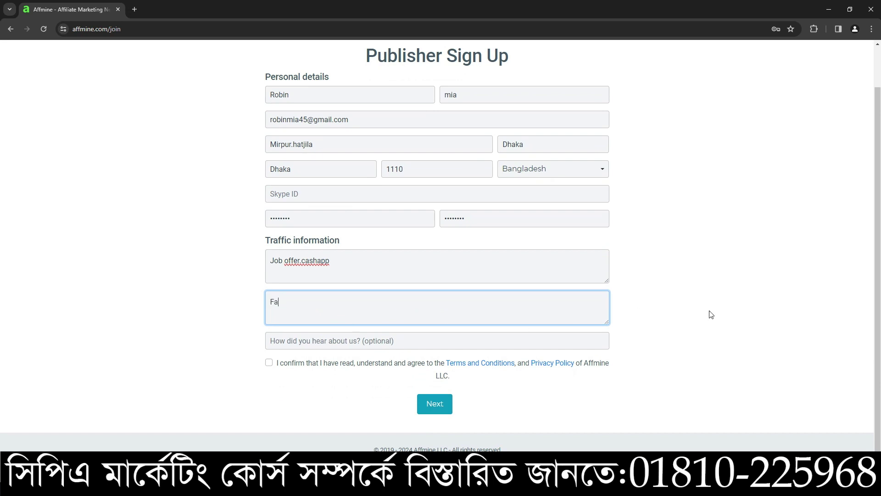
text(cebook twitter etc)
click(303, 304)
text(,)
text(.)
Step: Answer 'Youtube' for how you heard about the network
click(326, 341)
text(Youtuber)
key(BackSpace)
text(e)
key(BackSpace)
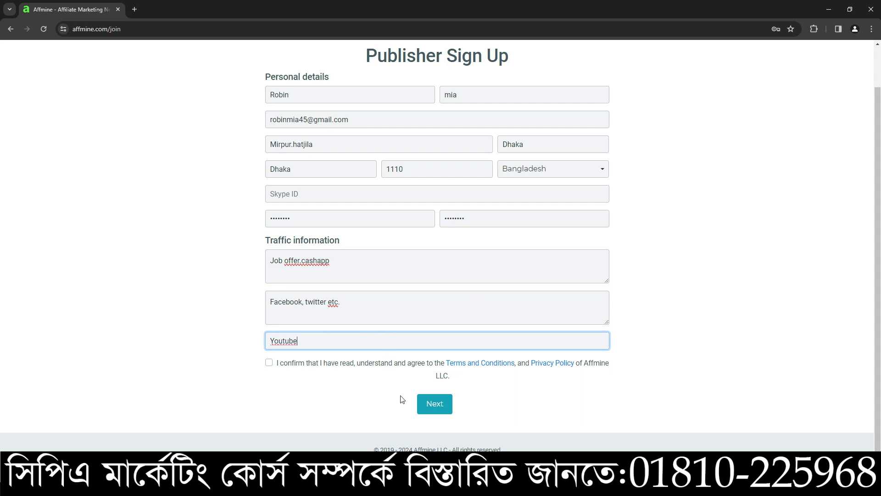
Step: Agree to the terms and privacy policy, then locate 'cashapp' in the first traffic answer
click(269, 364)
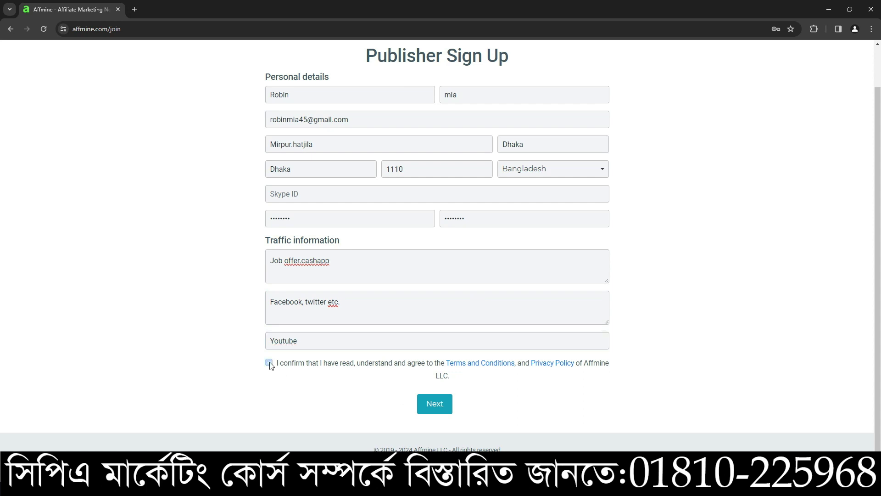
scroll(394, 385, up, 1)
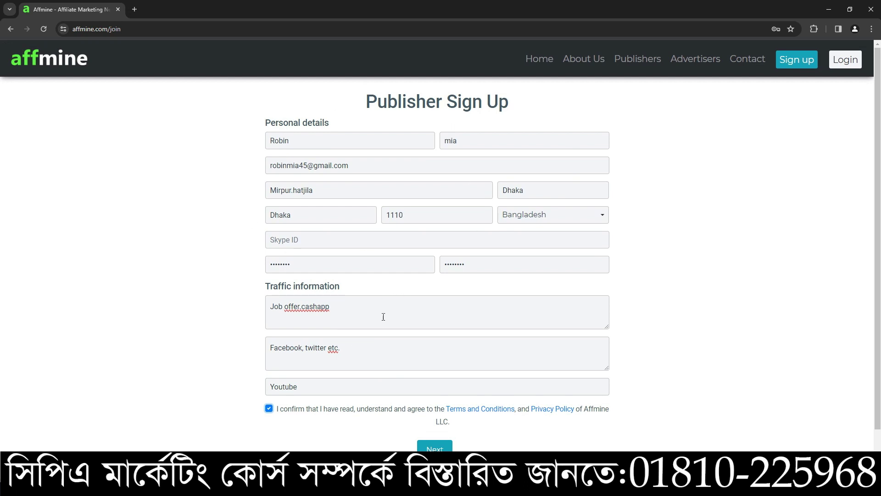
click(342, 350)
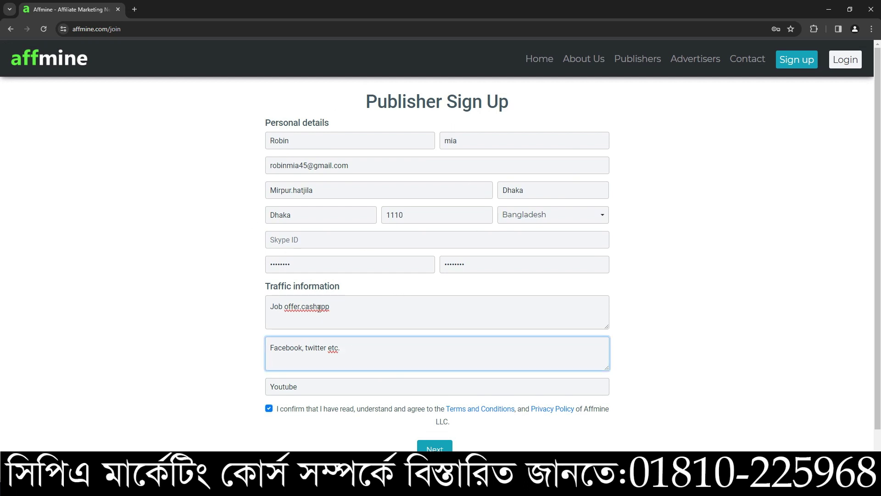
double_click(319, 309)
click(323, 318)
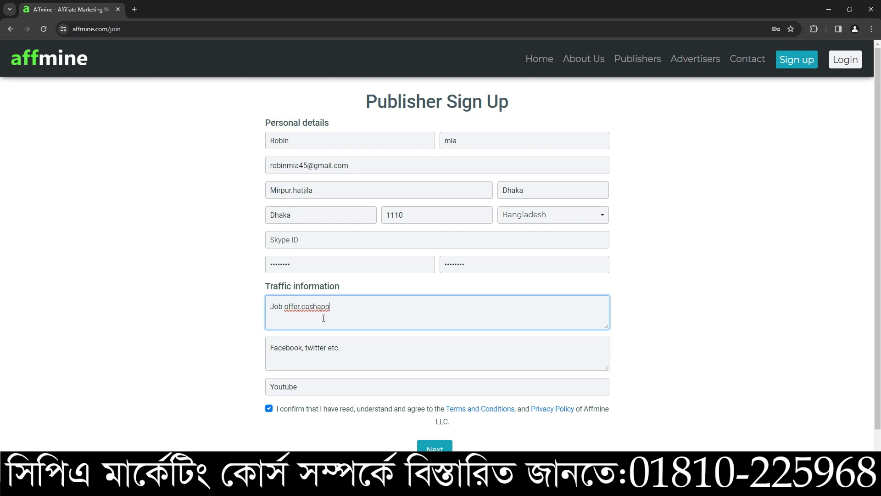
drag(268, 306, 330, 306)
click(340, 305)
Step: Replace 'cashapp' with 'Conten Locker.' so the first traffic answer reads 'Job offer.Conten Locker.'
click(333, 306)
scroll(345, 314, down, 1)
key(BackSpace)
key(BackSpace)
key(BackSpace)
key(BackSpace)
key(BackSpace)
key(BackSpace)
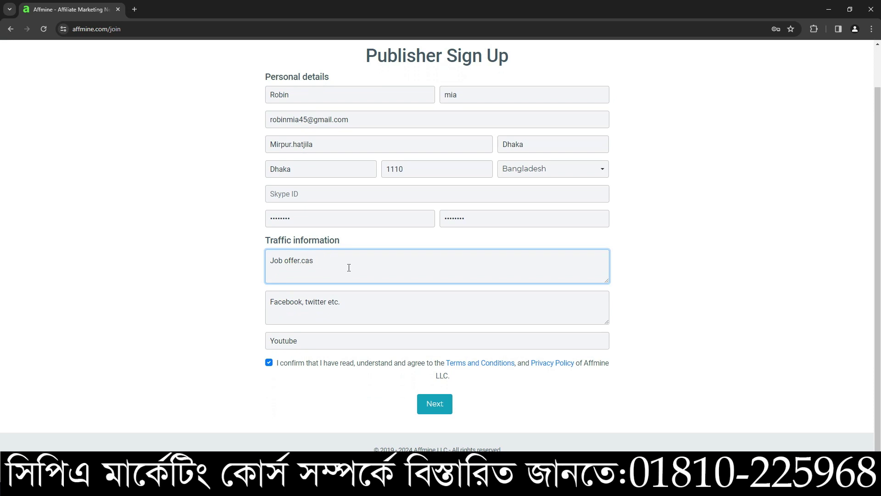
text(Conten Locker.)
click(759, 282)
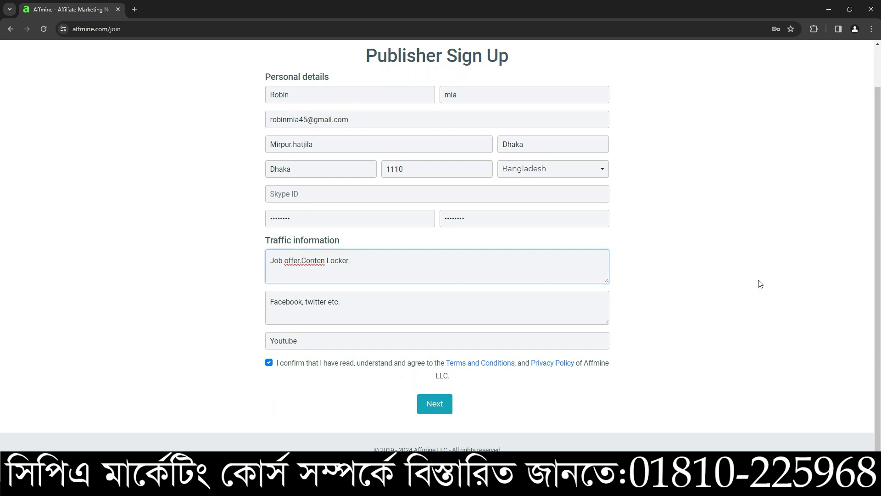
click(292, 302)
click(214, 307)
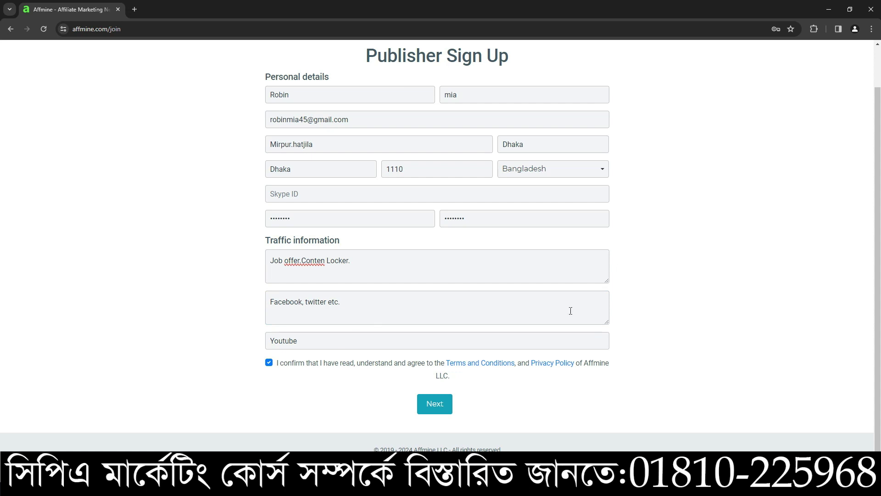
mouse_move(609, 486)
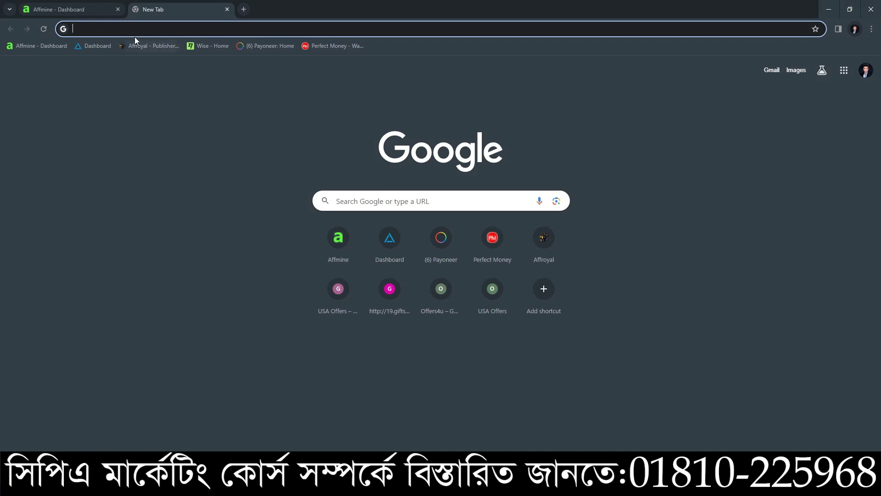
click(92, 10)
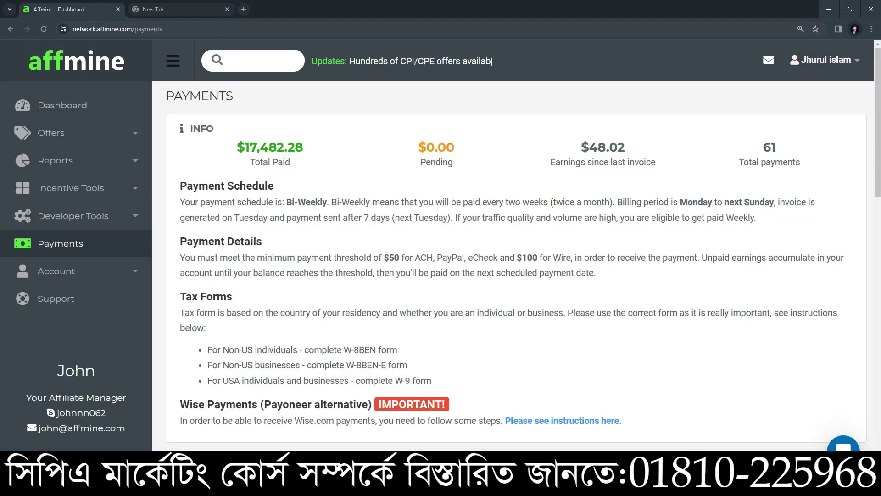
key(alt+Tab)
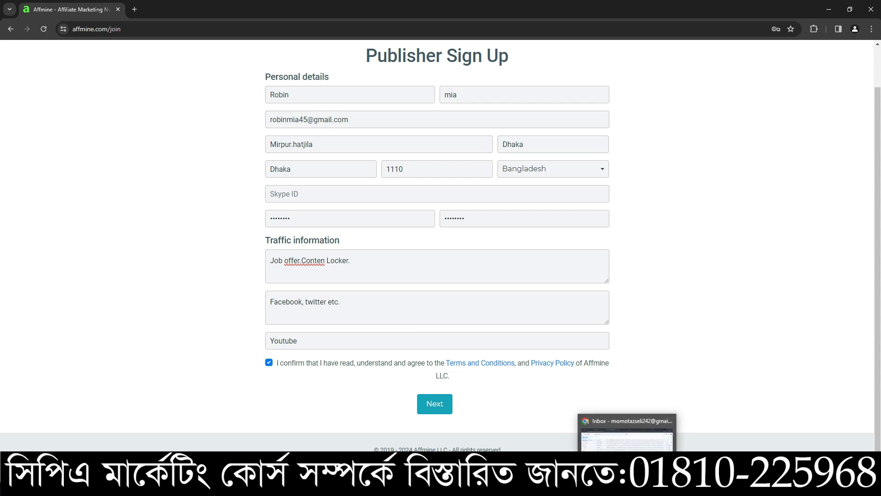
click(627, 429)
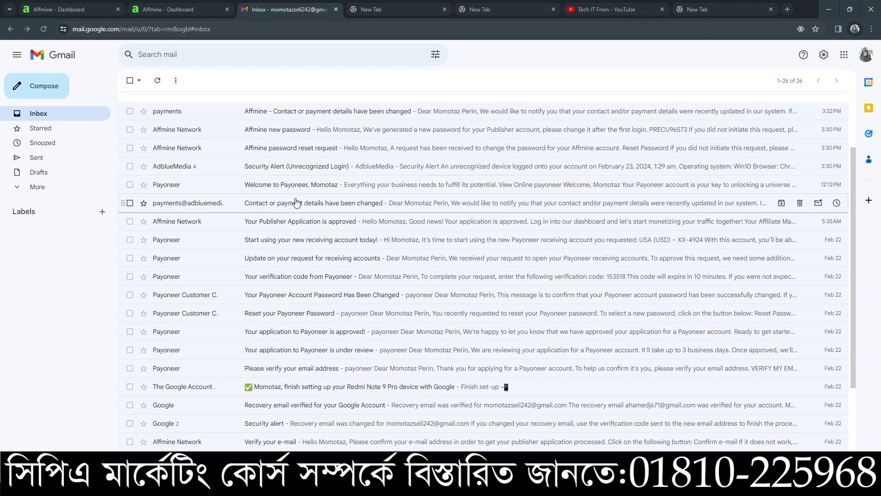
Step: Open Affmine's 'Verify your e-mail' message in Gmail
scroll(362, 335, down, 1)
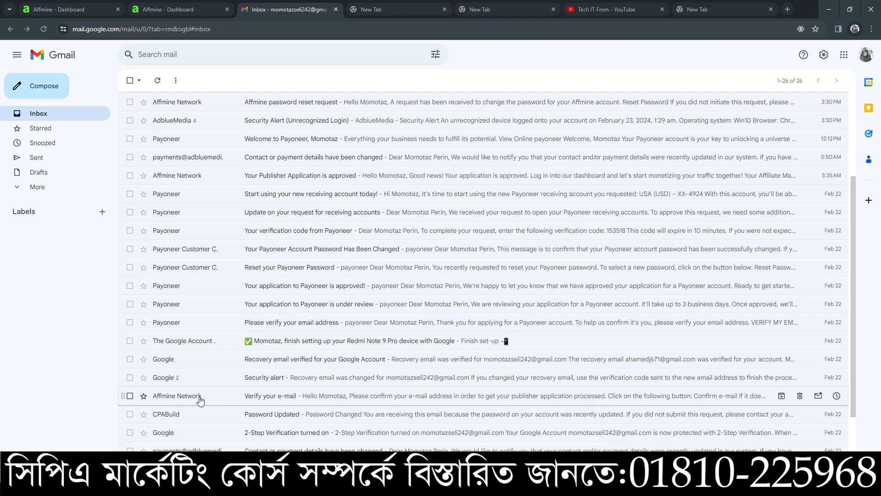
mouse_move(158, 402)
drag(160, 399, 178, 397)
click(179, 397)
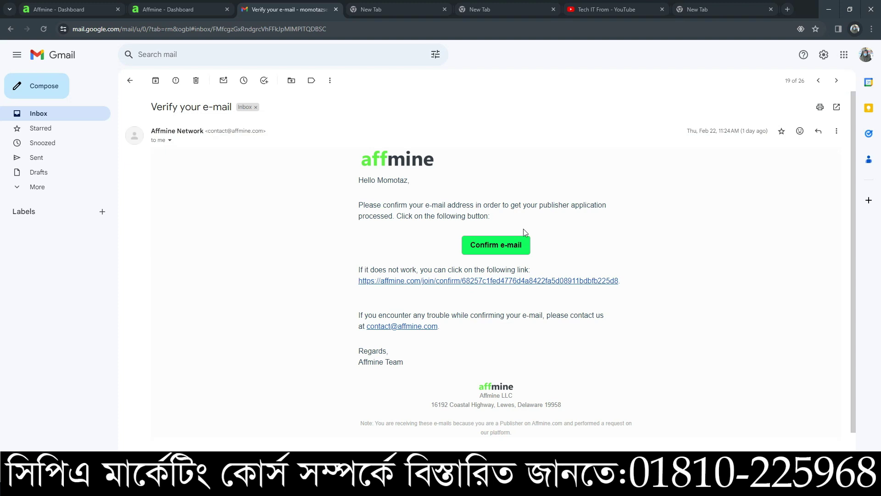
Step: Highlight the Confirm e-mail button text several times, clearing the highlight each time
drag(457, 230, 593, 251)
click(449, 219)
drag(461, 238, 533, 246)
click(437, 223)
drag(482, 236, 556, 245)
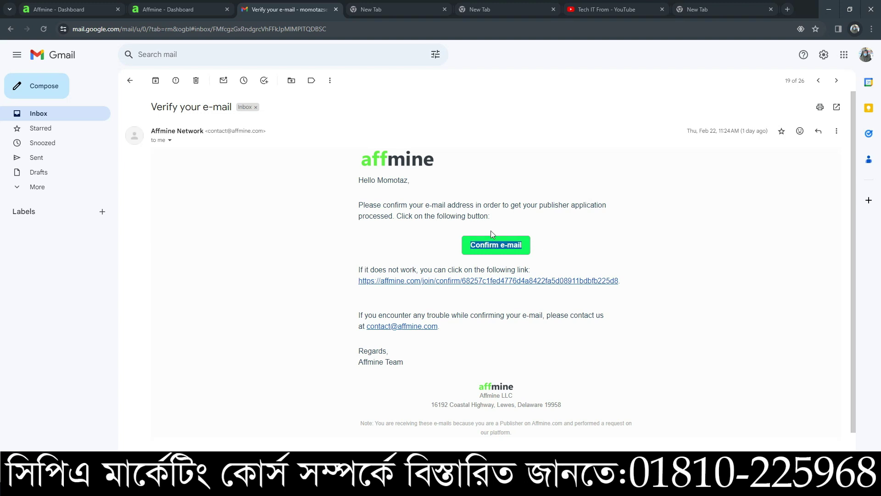
click(423, 232)
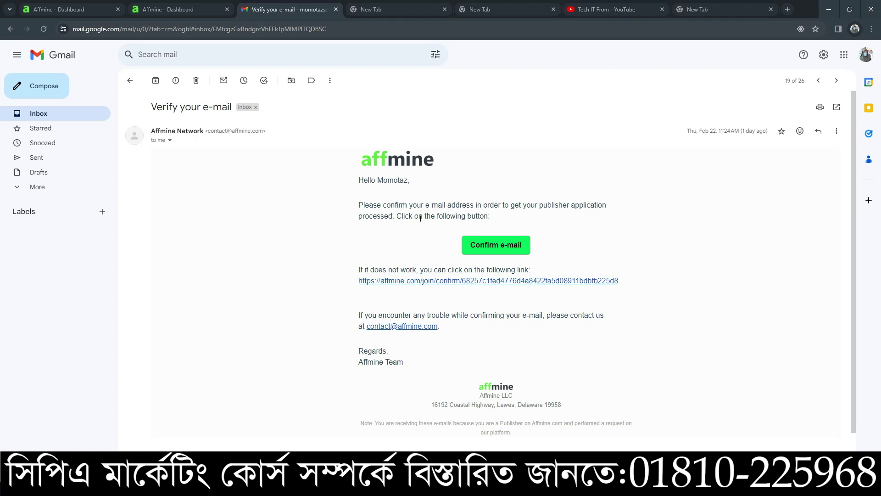
drag(462, 226, 577, 252)
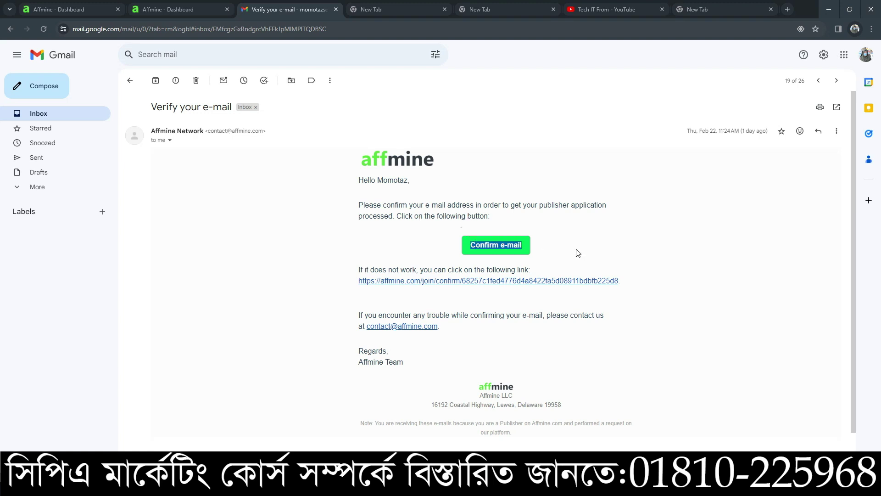
click(404, 216)
drag(469, 235, 553, 240)
click(480, 224)
drag(468, 217, 578, 240)
click(410, 206)
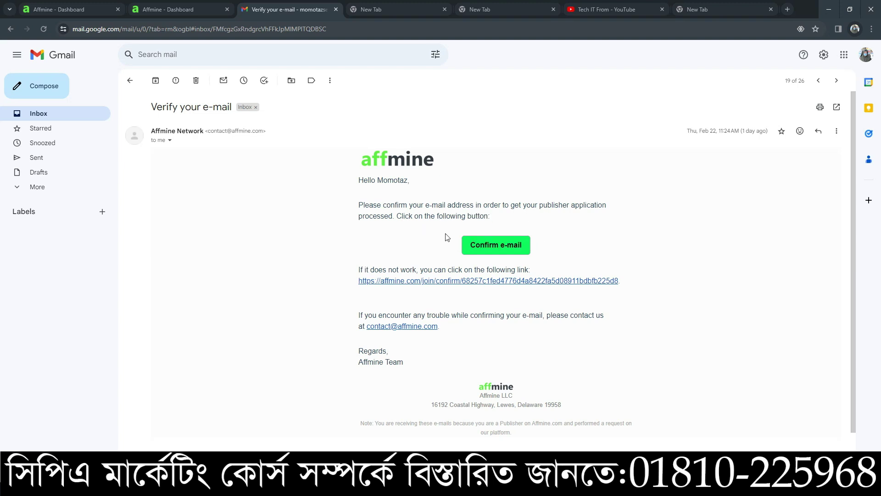
drag(462, 229, 562, 246)
click(438, 246)
Step: Return to the Gmail inbox and bring the Affmine payments dashboard forward
click(11, 29)
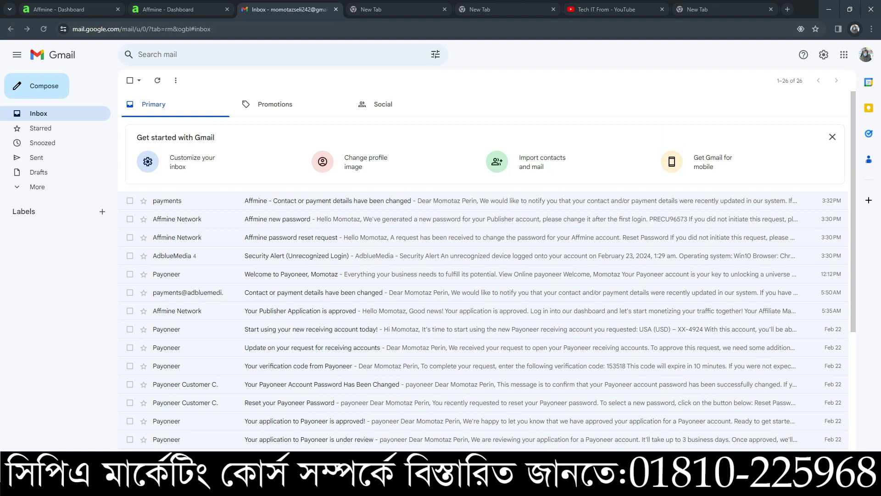
mouse_move(644, 486)
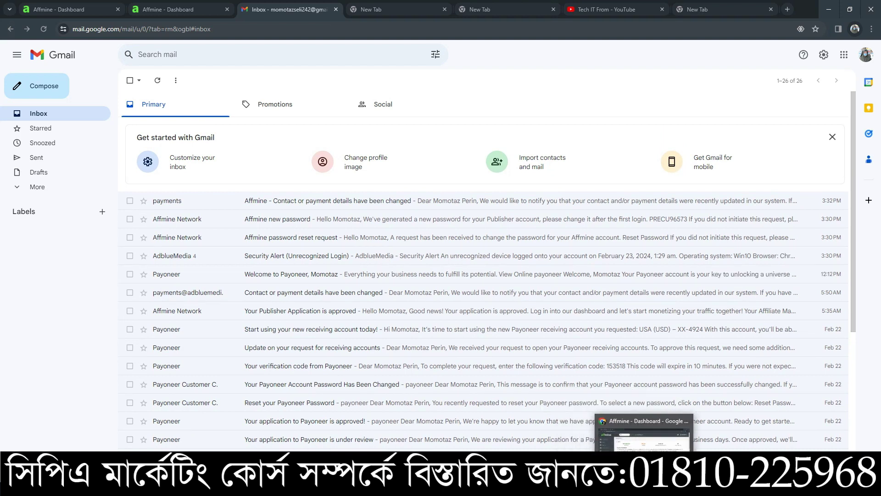
click(644, 433)
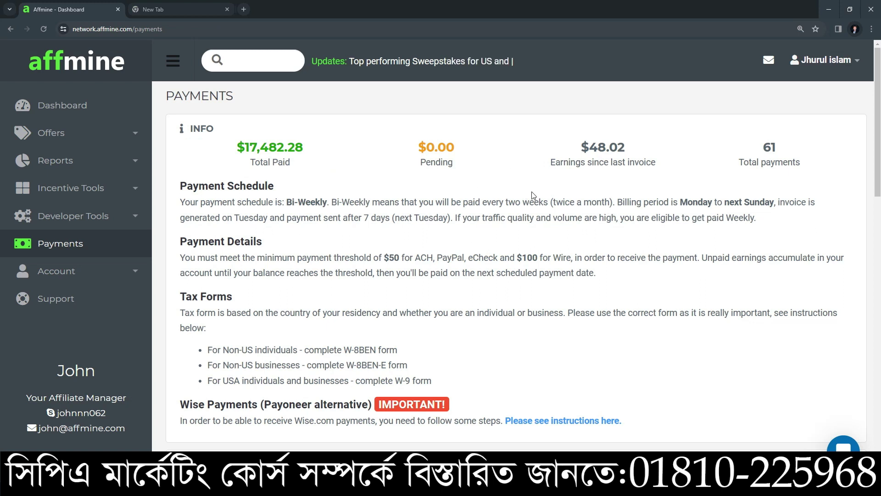